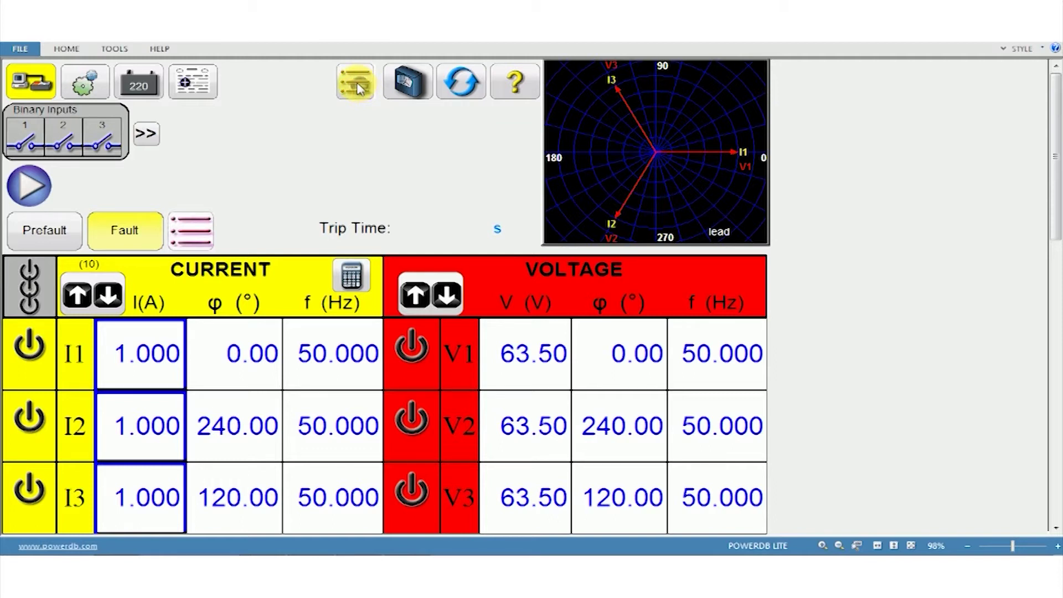
Open the popup listing the Standard and Enhanced test modules
{"action": "left_click", "coordinate": [360, 87]}
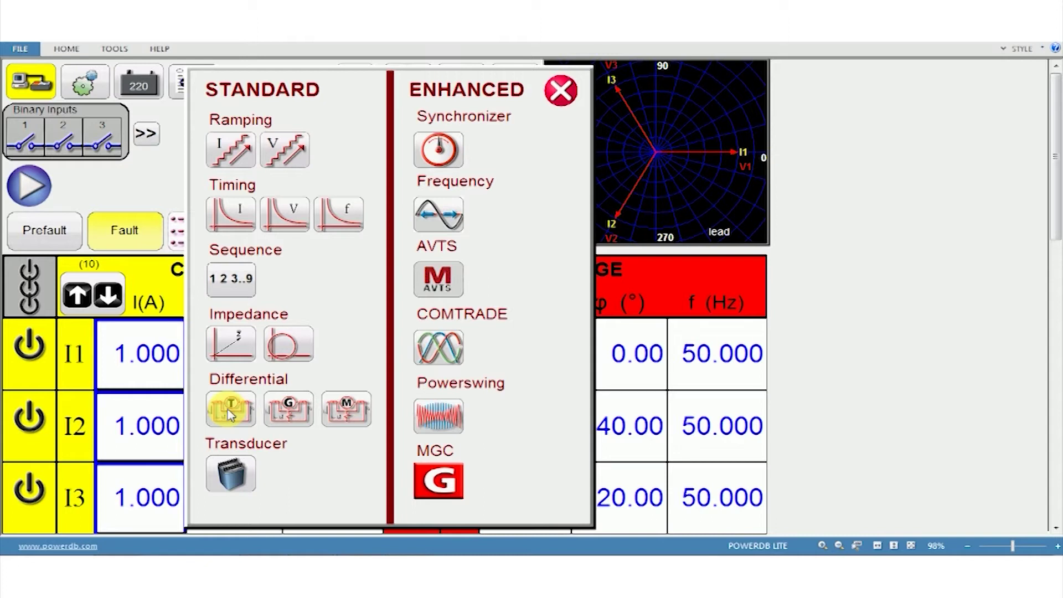
Load the Differential 'T' test and show its relay settings page with the transformer diagram
{"action": "left_click", "coordinate": [230, 411]}
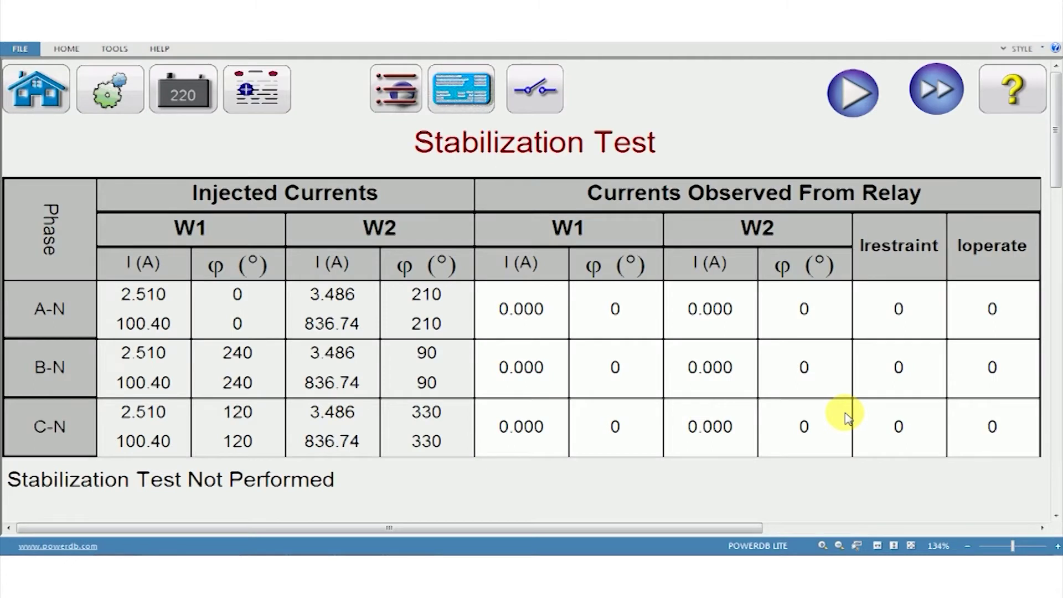
{"action": "left_click", "coordinate": [463, 108]}
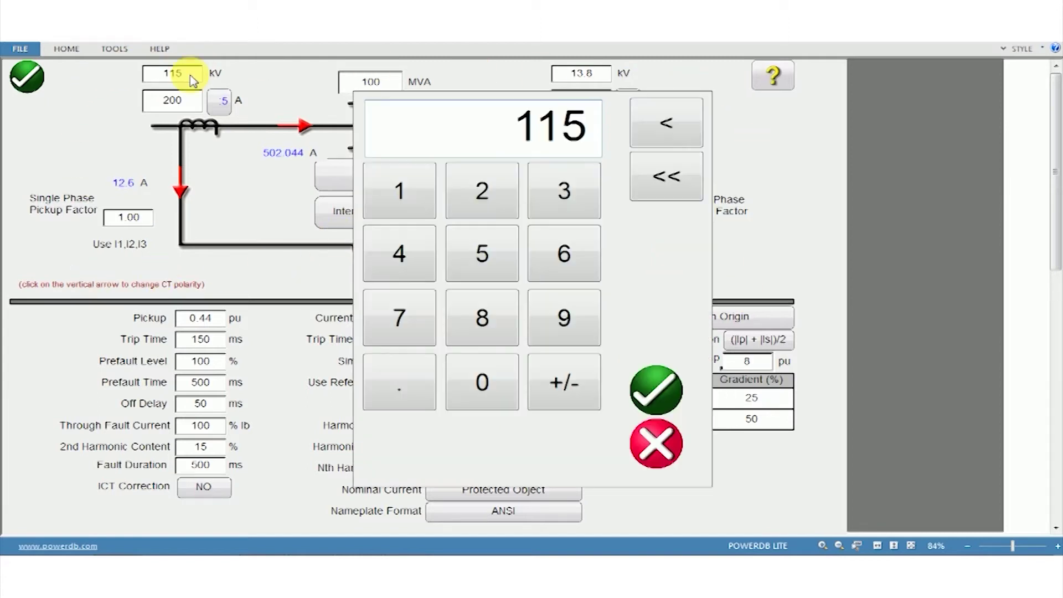
Set the transformer voltages to 400 kV high side and 220 kV low side
{"action": "key", "text": "BackSpace"}
{"action": "key", "text": "BackSpace"}
{"action": "key", "text": "BackSpace"}
{"action": "type", "text": "400"}
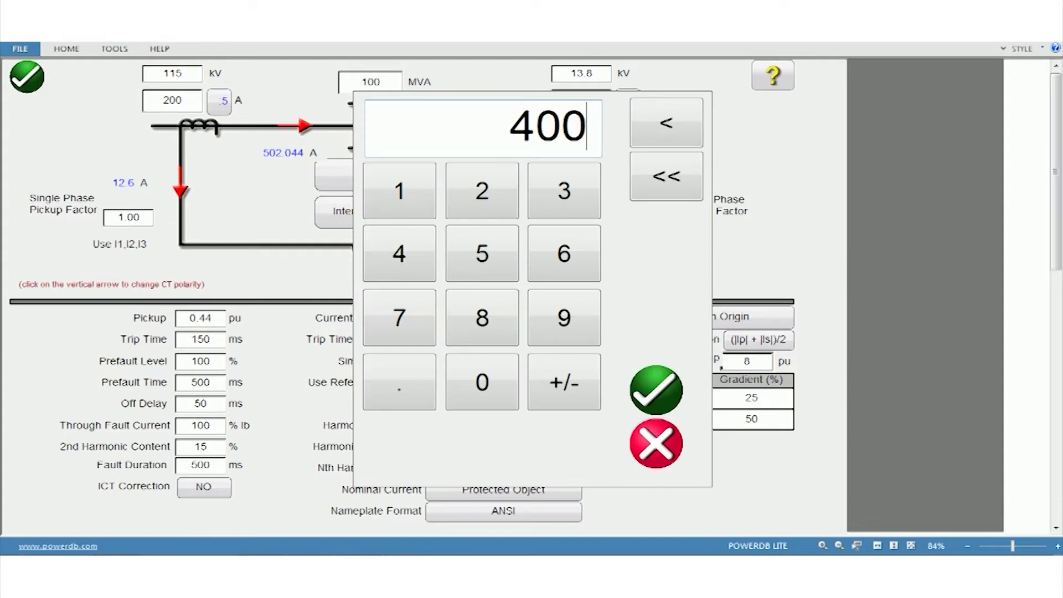
{"action": "left_click", "coordinate": [191, 79]}
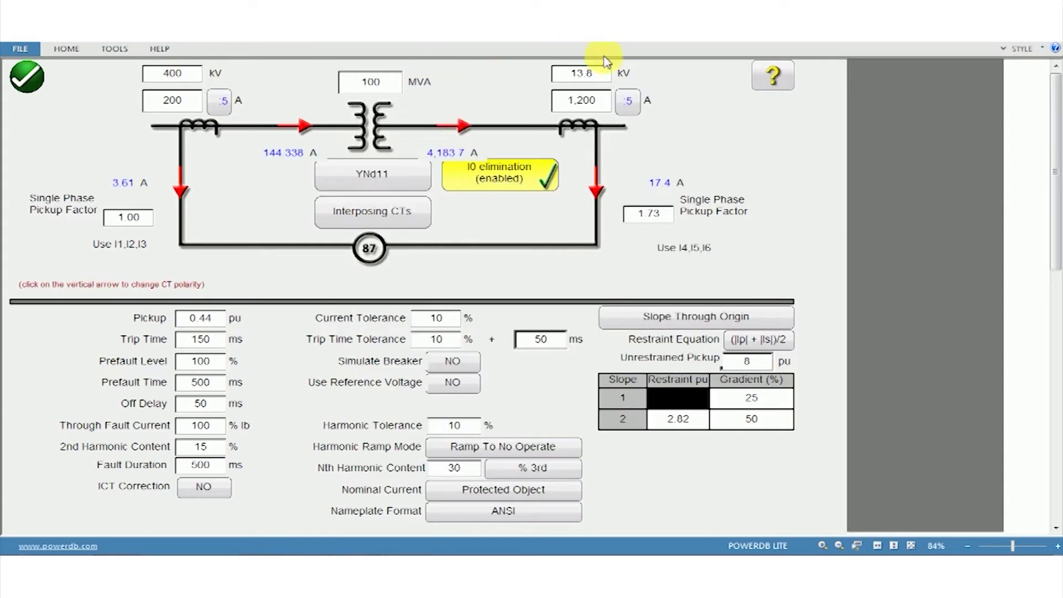
{"action": "left_click", "coordinate": [607, 76]}
{"action": "key", "text": "BackSpace"}
{"action": "key", "text": "BackSpace"}
{"action": "key", "text": "BackSpace"}
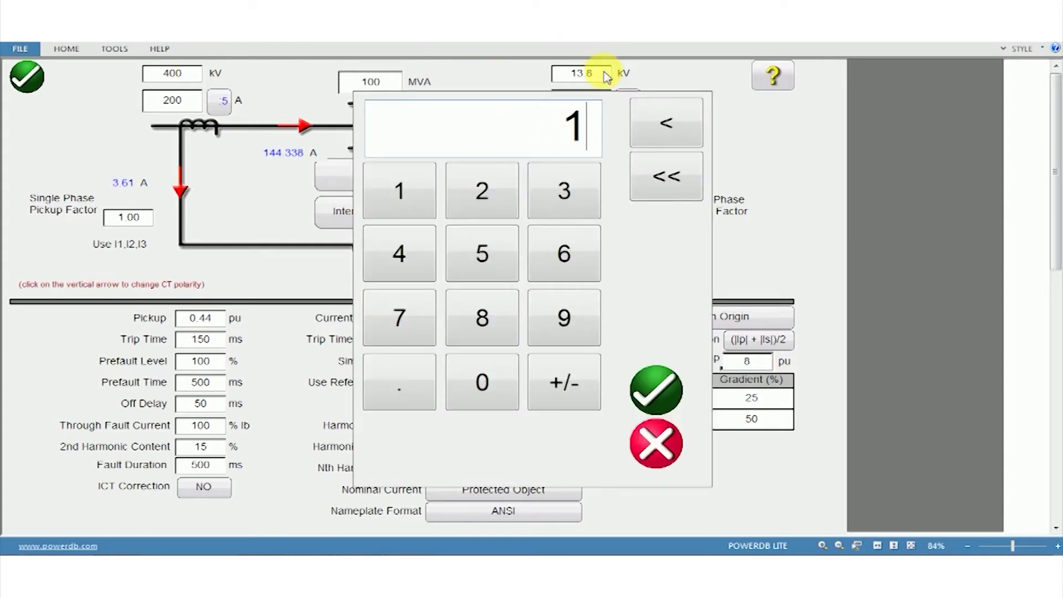
{"action": "type", "text": "220"}
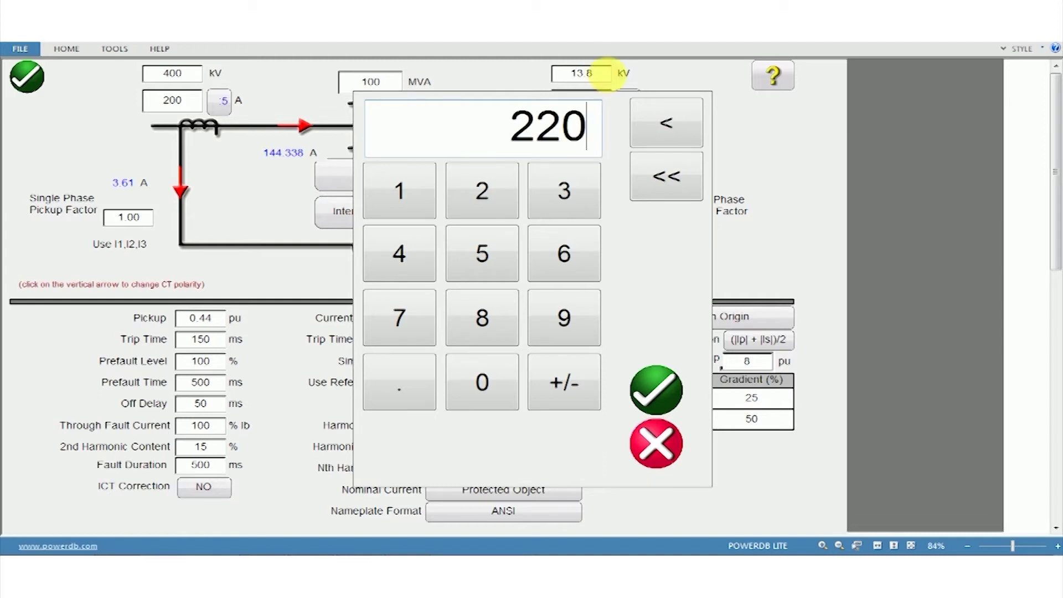
{"action": "left_click", "coordinate": [659, 393]}
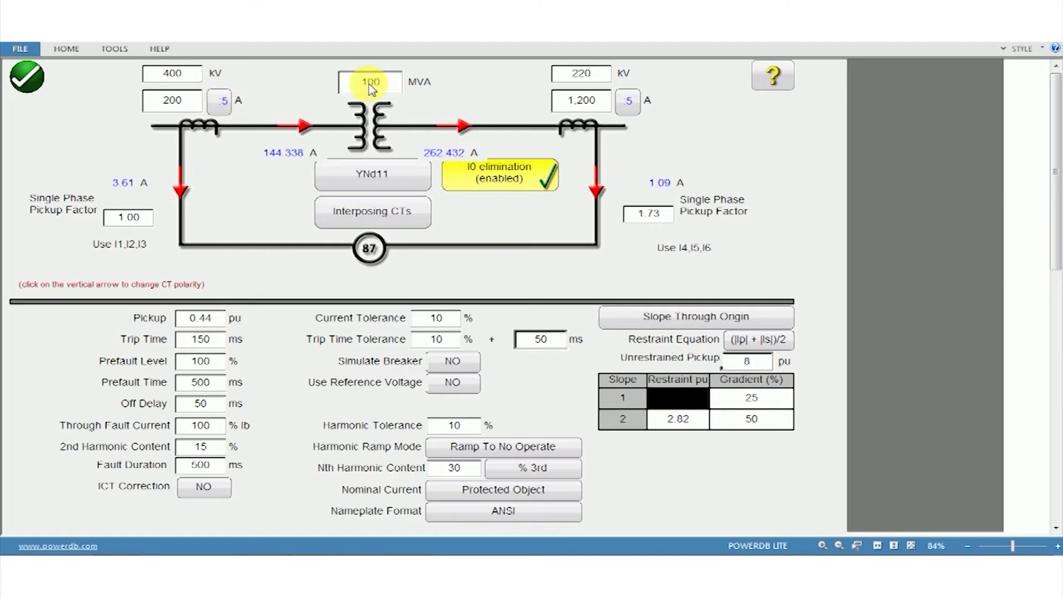
Set the CT ratios to 500/1 A on the high side and 1000/1 A on the low side
{"action": "left_click", "coordinate": [222, 103]}
{"action": "left_click", "coordinate": [220, 104]}
{"action": "left_click", "coordinate": [172, 100]}
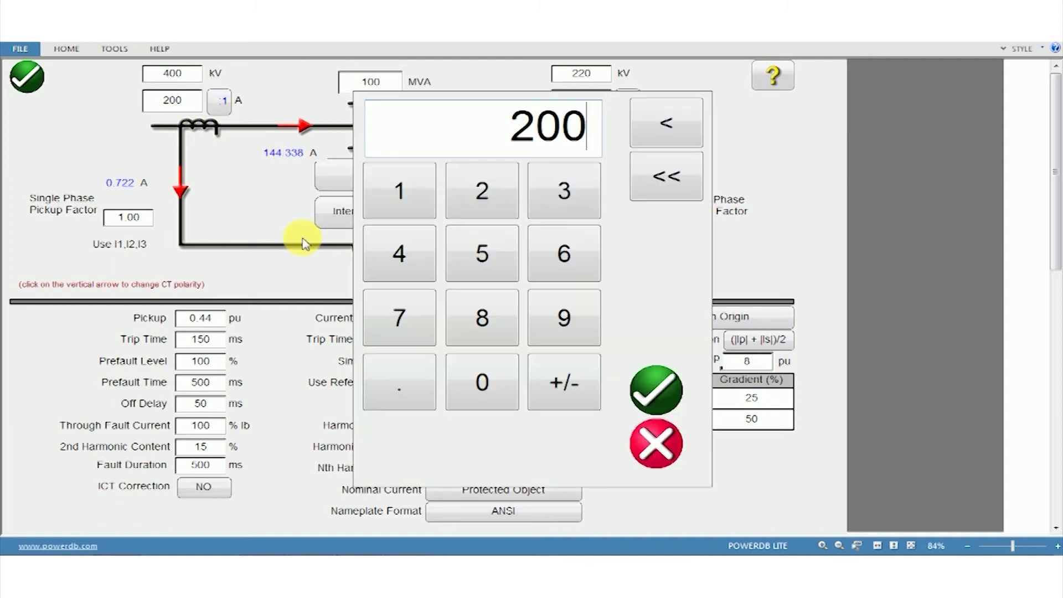
{"action": "key", "text": "BackSpace"}
{"action": "key", "text": "BackSpace"}
{"action": "key", "text": "BackSpace"}
{"action": "type", "text": "500"}
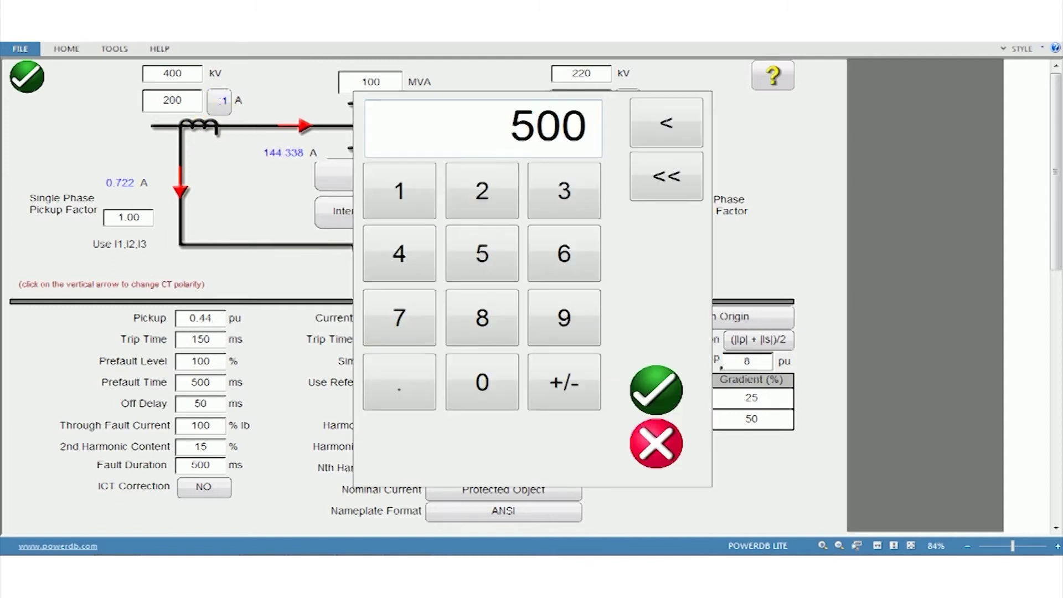
{"action": "key", "text": "Return"}
{"action": "left_click", "coordinate": [628, 102]}
{"action": "left_click", "coordinate": [629, 105]}
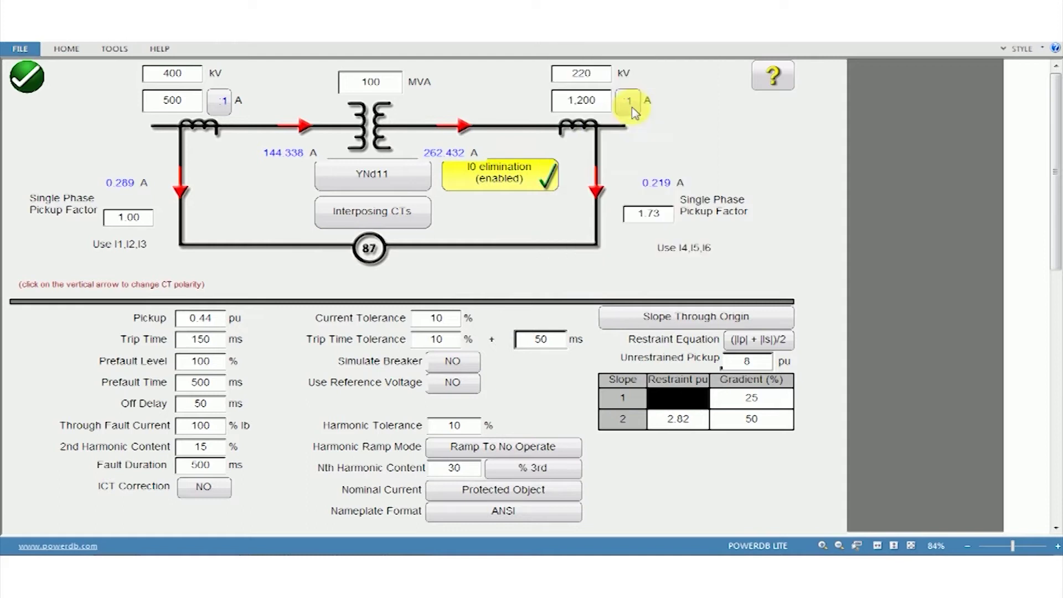
{"action": "left_click", "coordinate": [600, 105]}
{"action": "key", "text": "BackSpace"}
{"action": "key", "text": "BackSpace"}
{"action": "key", "text": "BackSpace"}
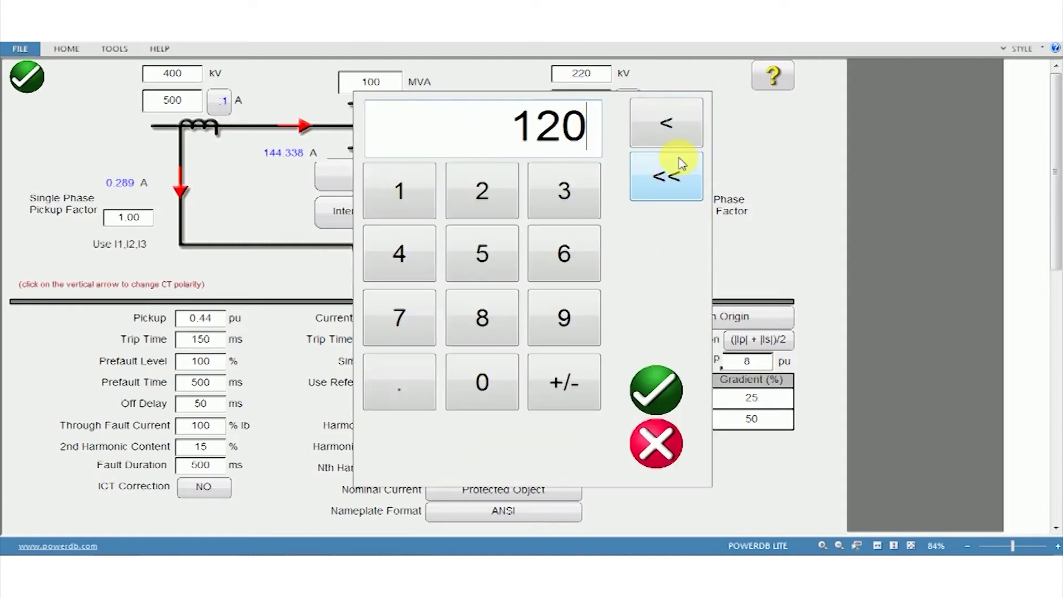
{"action": "type", "text": "000"}
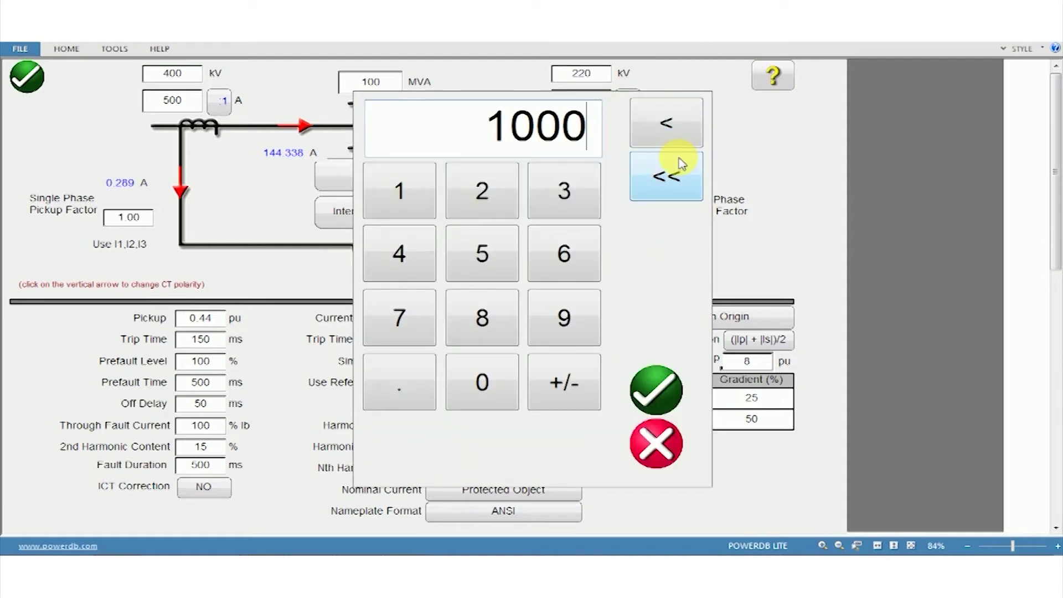
{"action": "key", "text": "Return"}
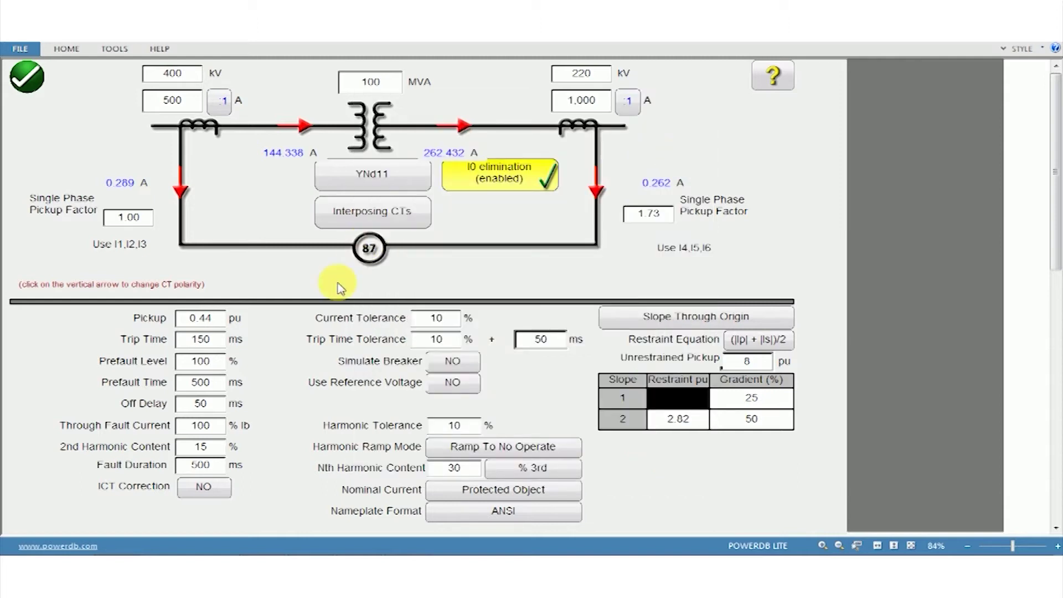
Change the vector group from YNd11 to Dyn11 and acknowledge the 1.73 pickup-factor message
{"action": "left_click", "coordinate": [375, 174]}
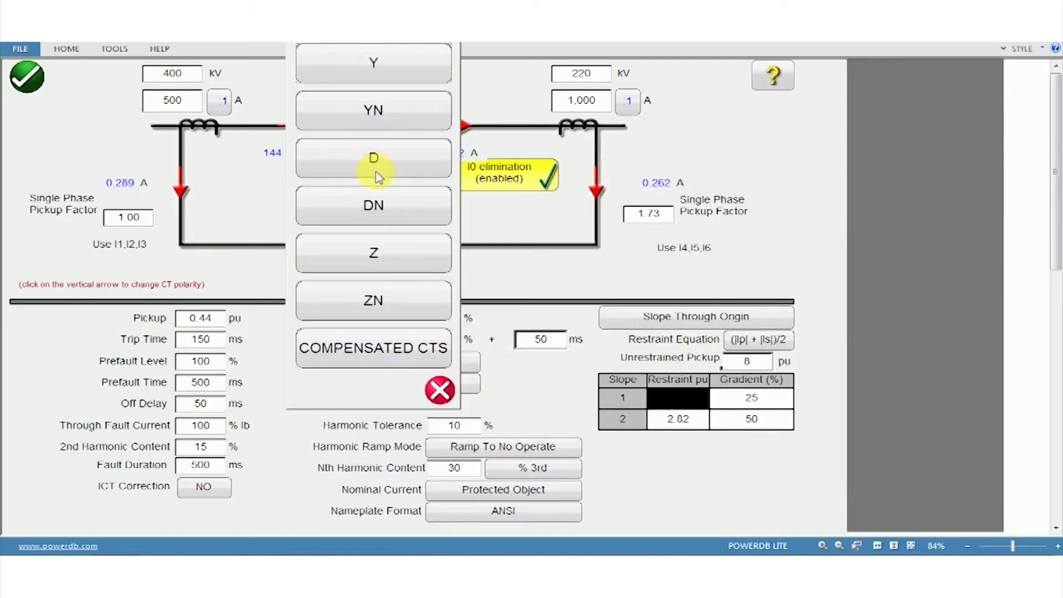
{"action": "left_click", "coordinate": [376, 173]}
{"action": "left_click", "coordinate": [371, 114]}
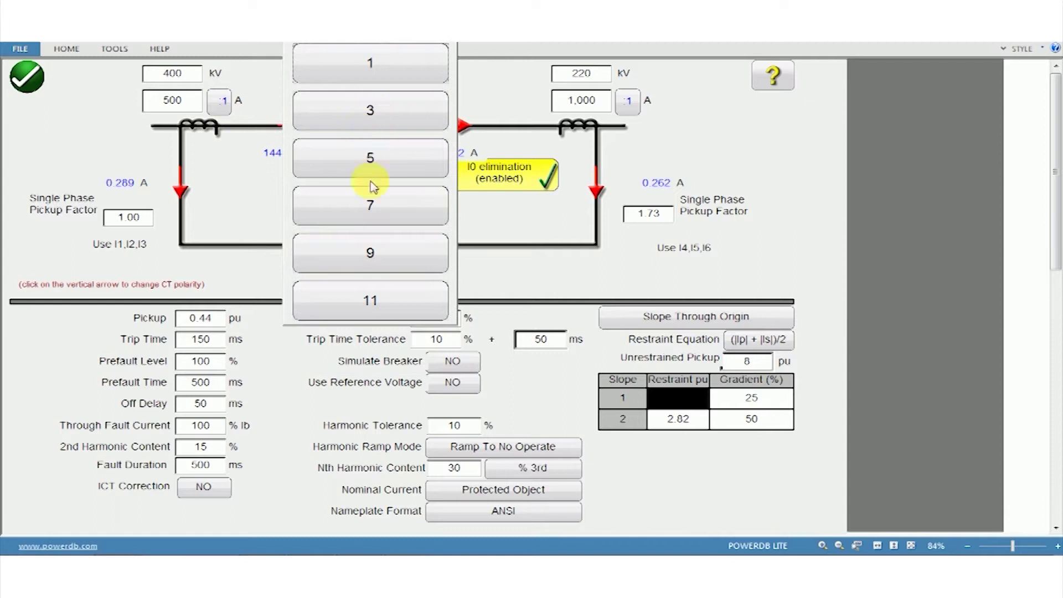
{"action": "left_click", "coordinate": [371, 300]}
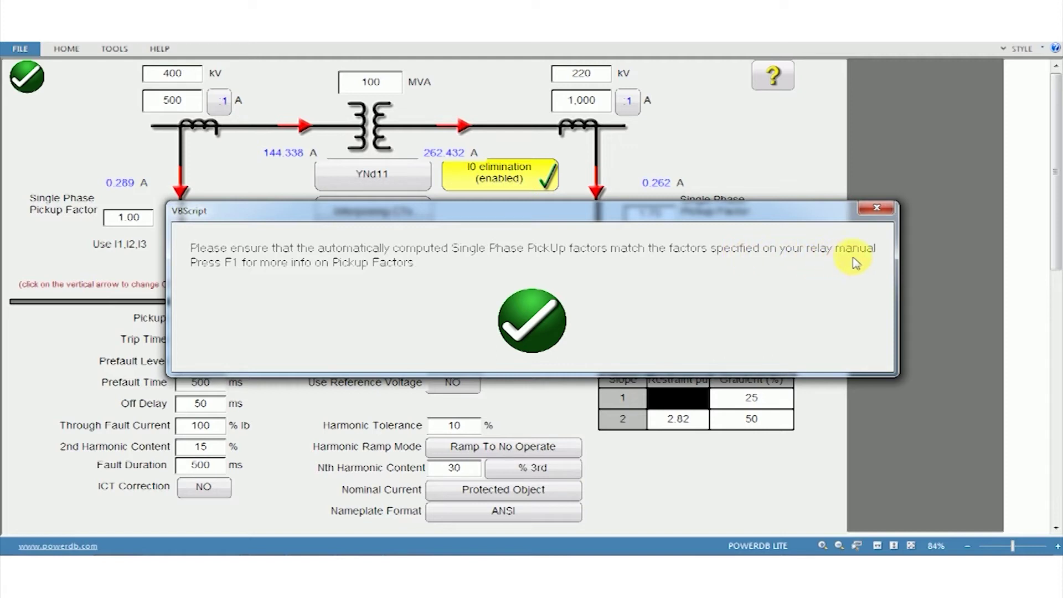
{"action": "key", "text": "Return"}
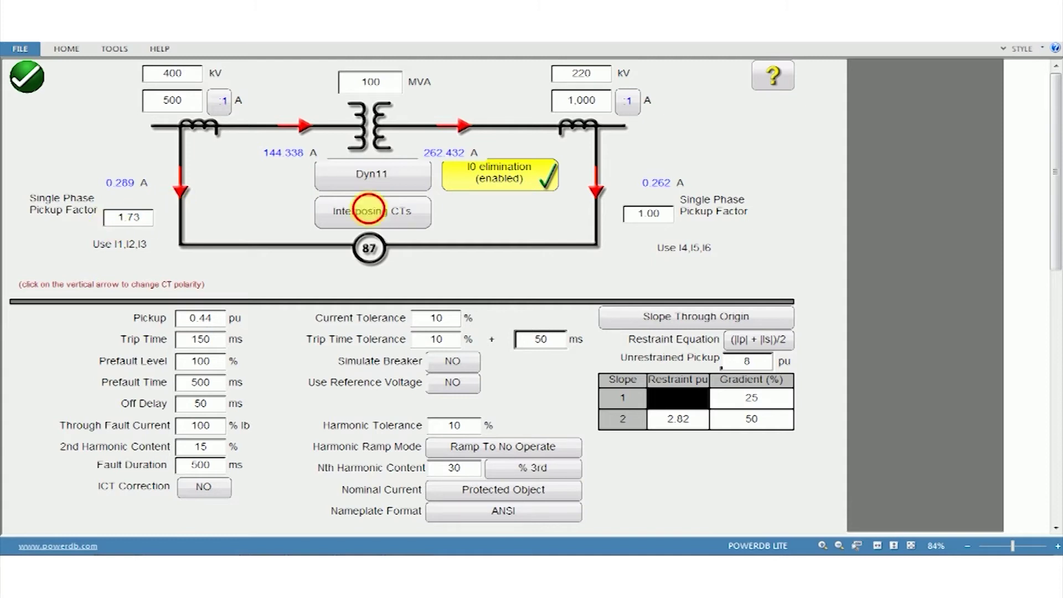
{"action": "left_click", "coordinate": [368, 211]}
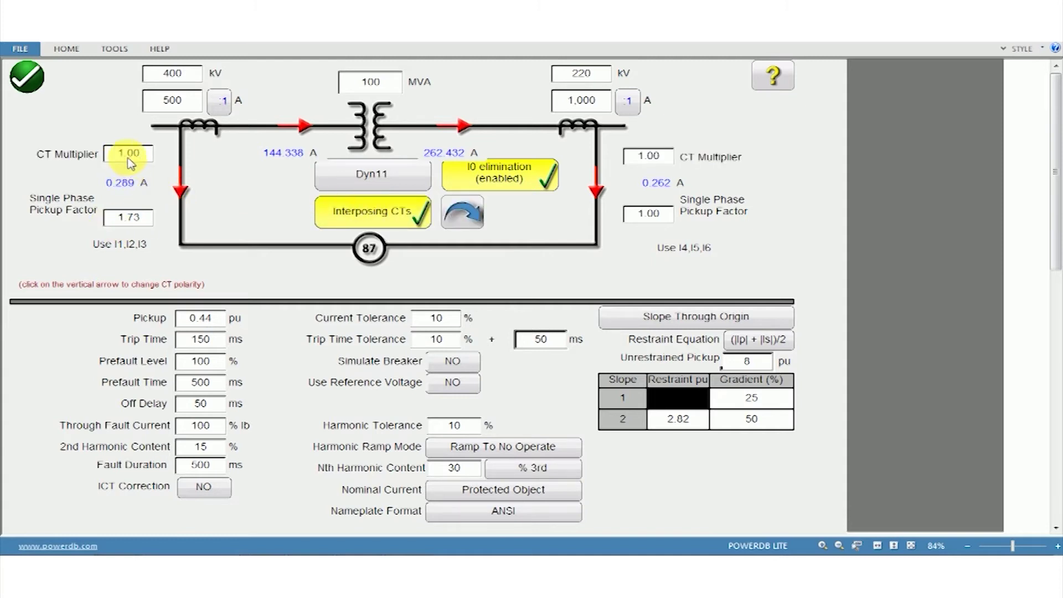
{"action": "left_click", "coordinate": [371, 213]}
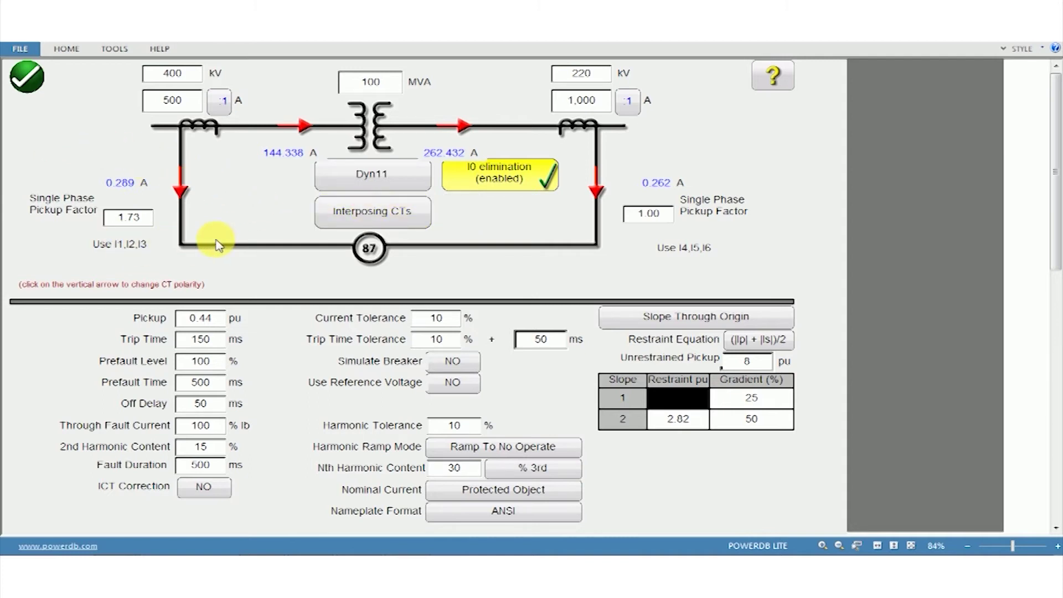
{"action": "left_click", "coordinate": [183, 191]}
{"action": "left_click", "coordinate": [182, 190]}
{"action": "left_click", "coordinate": [598, 192]}
{"action": "left_click", "coordinate": [598, 193]}
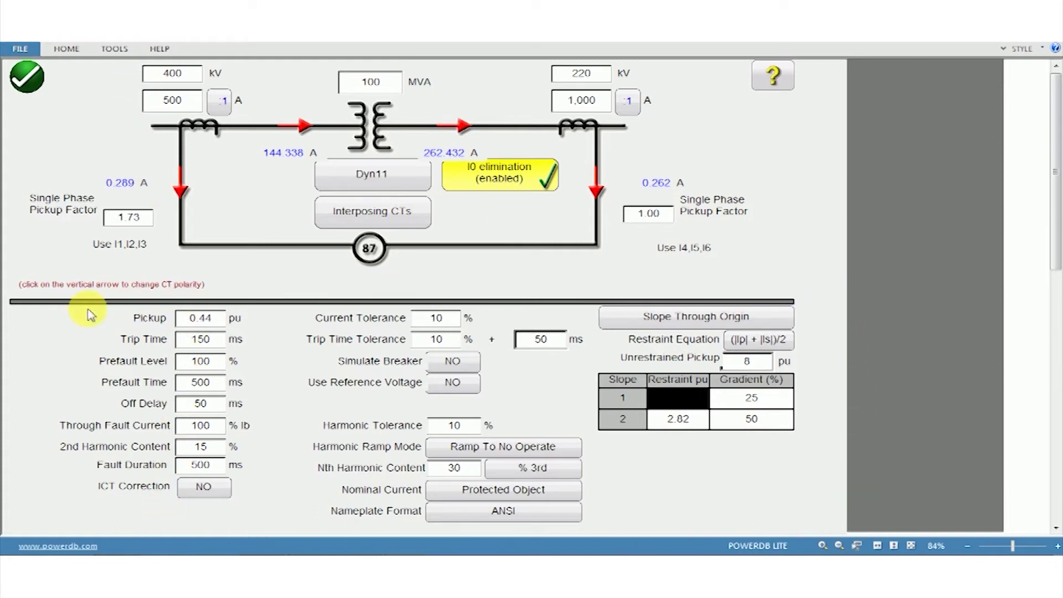
Change the differential pickup from 0.44 to 0.2 pu
{"action": "left_click", "coordinate": [193, 316]}
{"action": "type", "text": "0.2"}
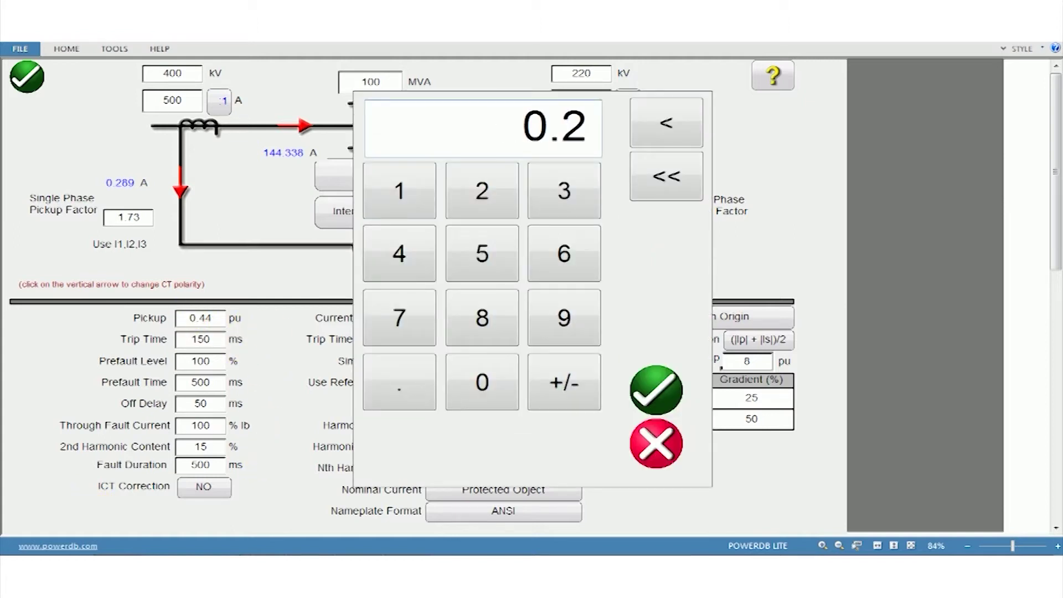
{"action": "key", "text": "Return"}
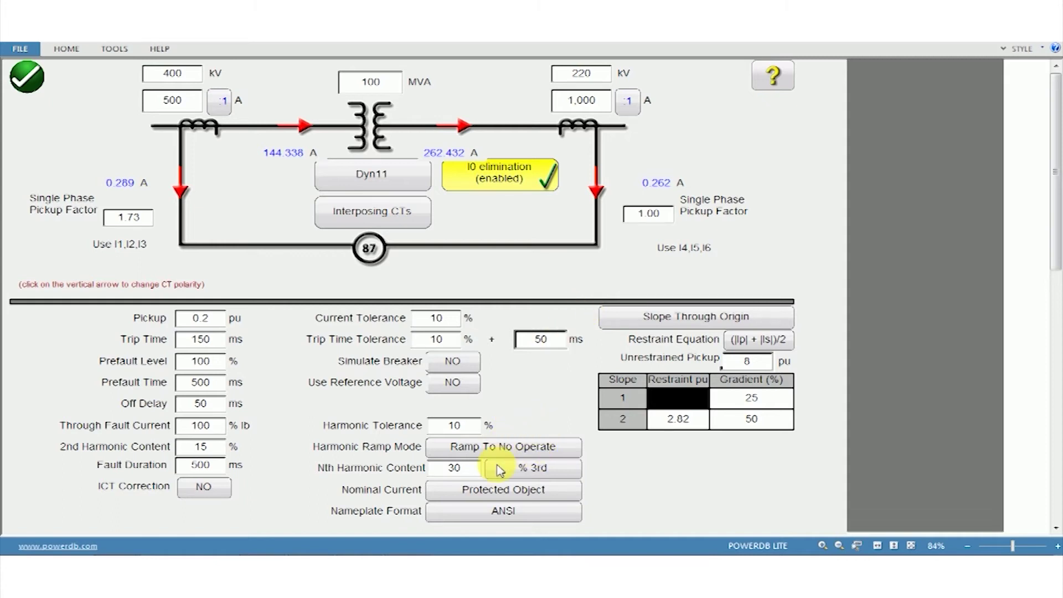
Switch the Nth Harmonic Content setting from % 3rd to % 5th
{"action": "left_click", "coordinate": [534, 472]}
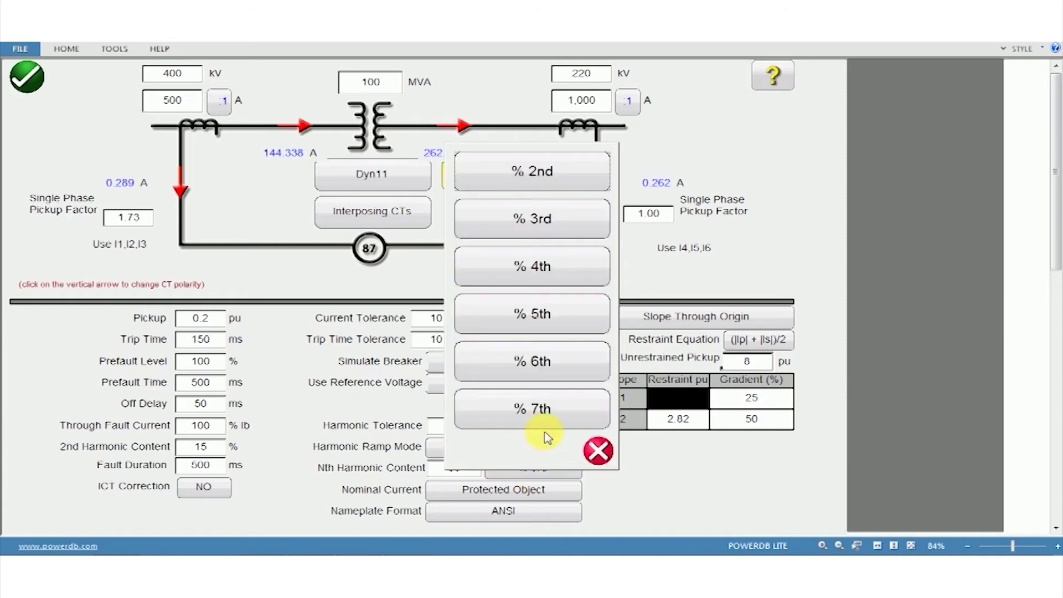
{"action": "left_click", "coordinate": [555, 322]}
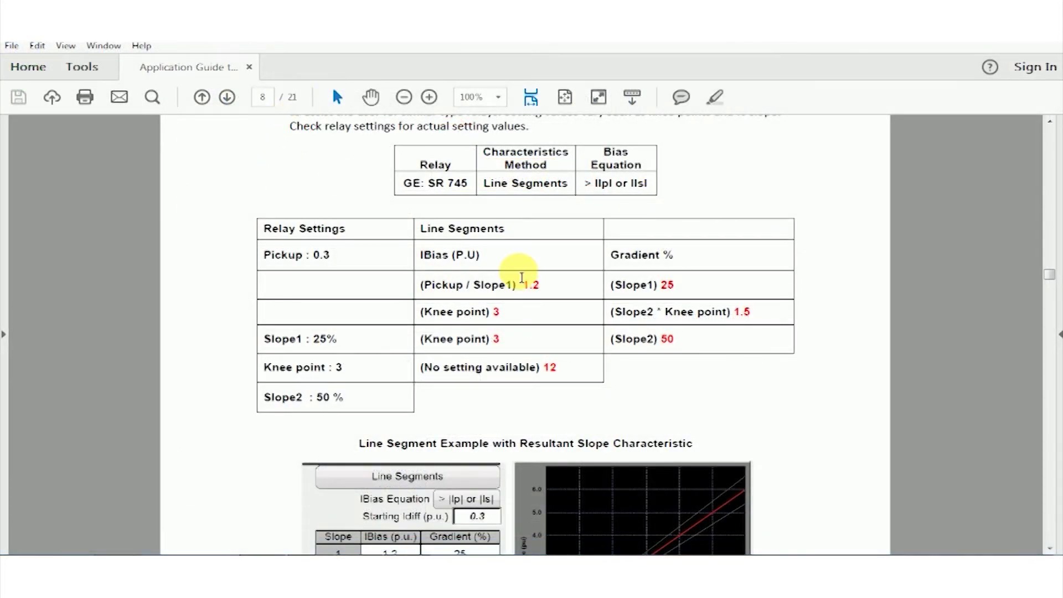
Scroll page 8 of the guide to the GE SR 745 Line Segments settings table
{"action": "scroll", "coordinate": [520, 275], "scroll_direction": "up", "scroll_amount": 1}
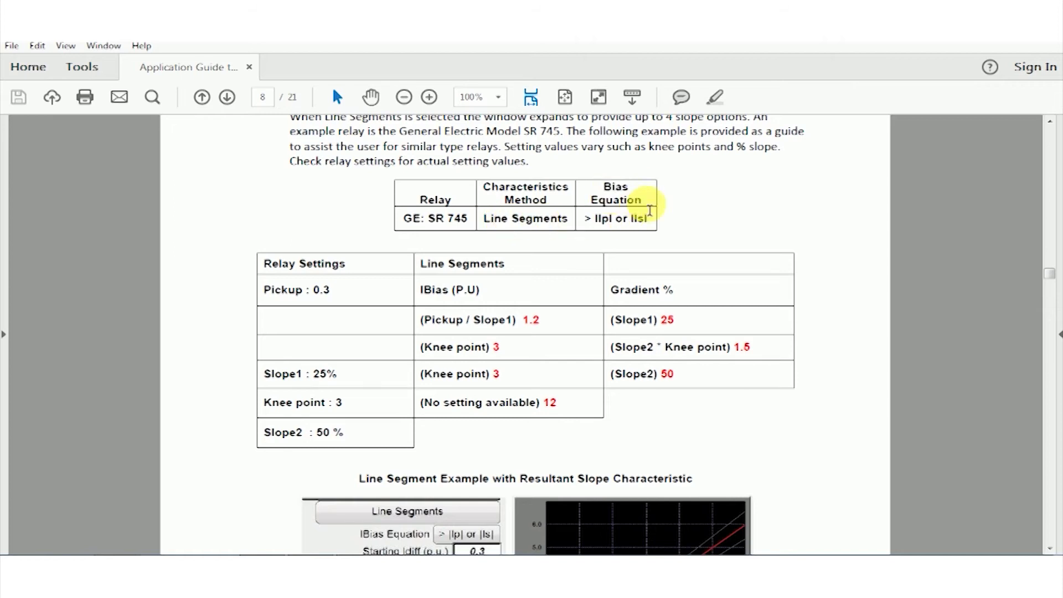
Back in PowerDB, set the characteristic to Line Segments and open the restraint equation choices
{"action": "left_click", "coordinate": [437, 560]}
{"action": "left_click", "coordinate": [753, 319]}
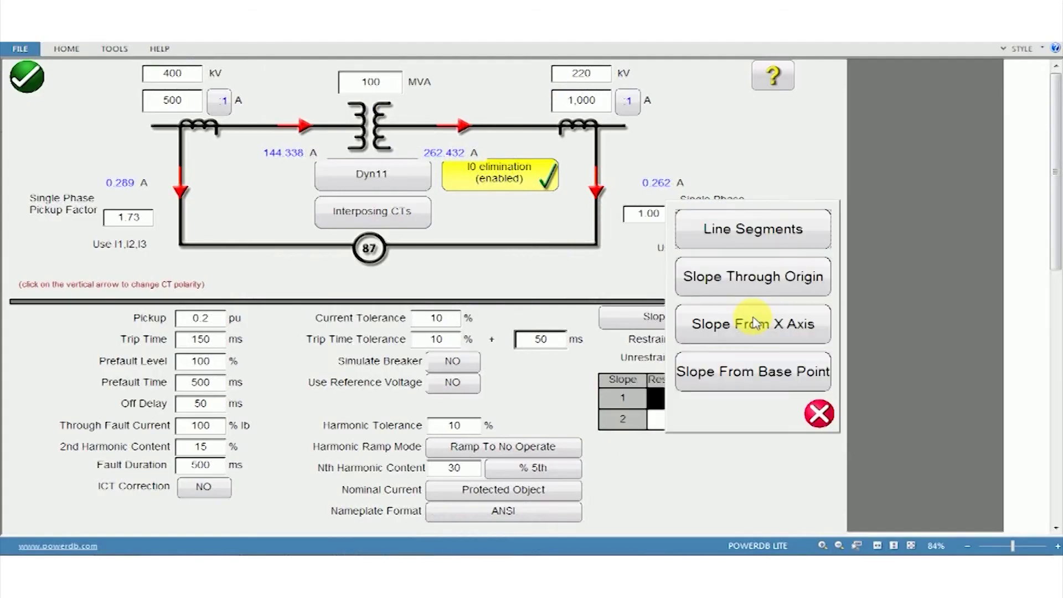
{"action": "left_click", "coordinate": [751, 233]}
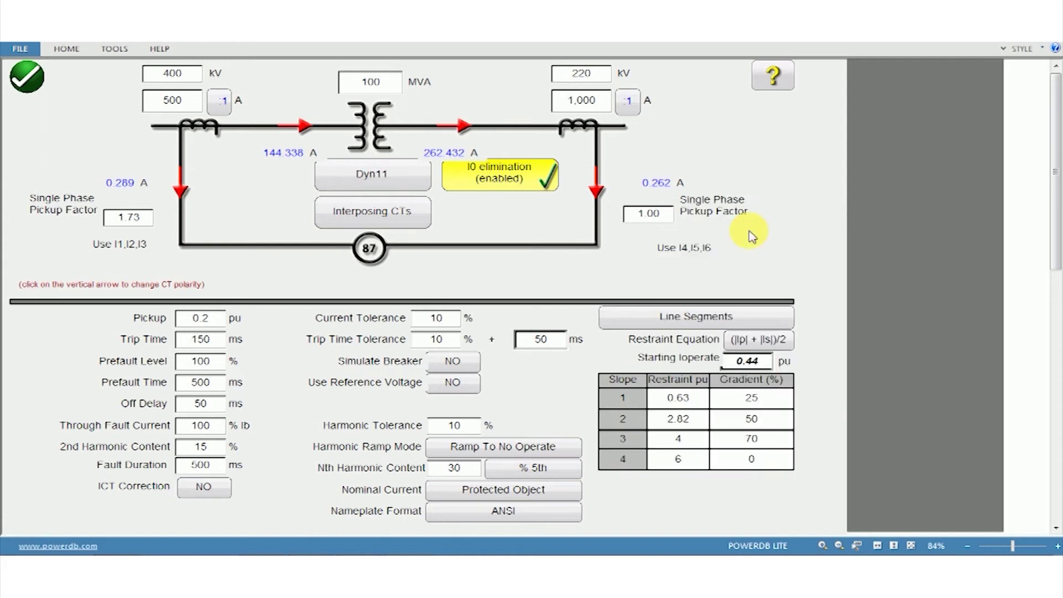
{"action": "left_click", "coordinate": [777, 343]}
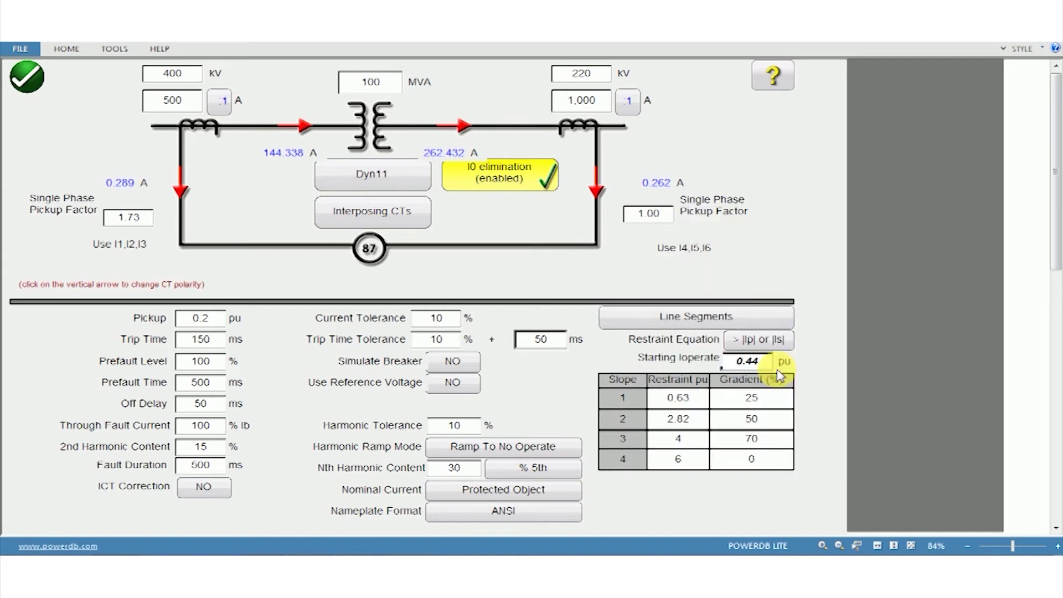
{"action": "left_click", "coordinate": [777, 344]}
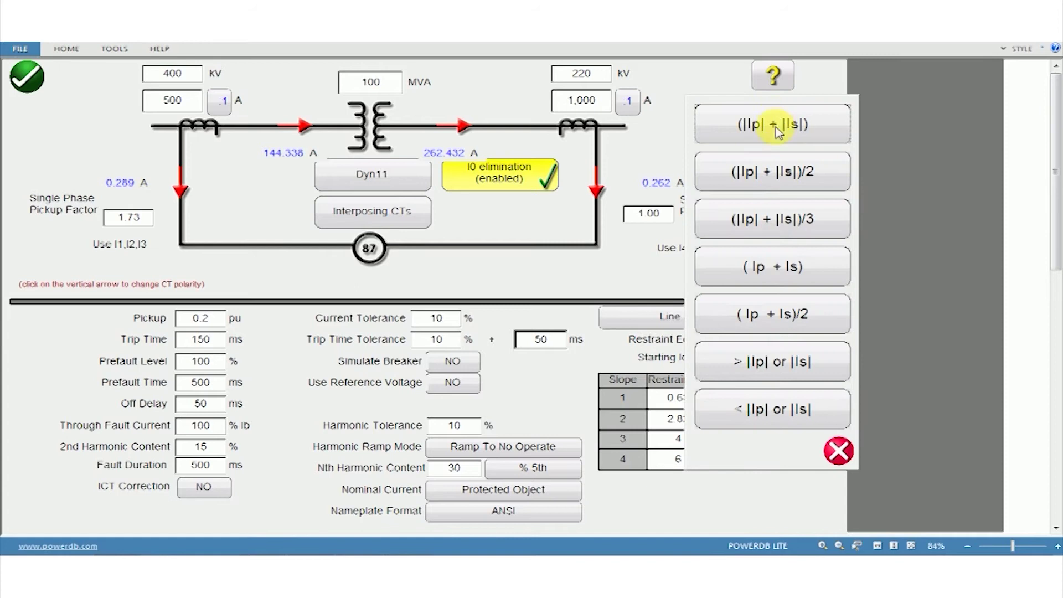
Close the restraint equation choices without changing them
{"action": "left_click", "coordinate": [835, 452]}
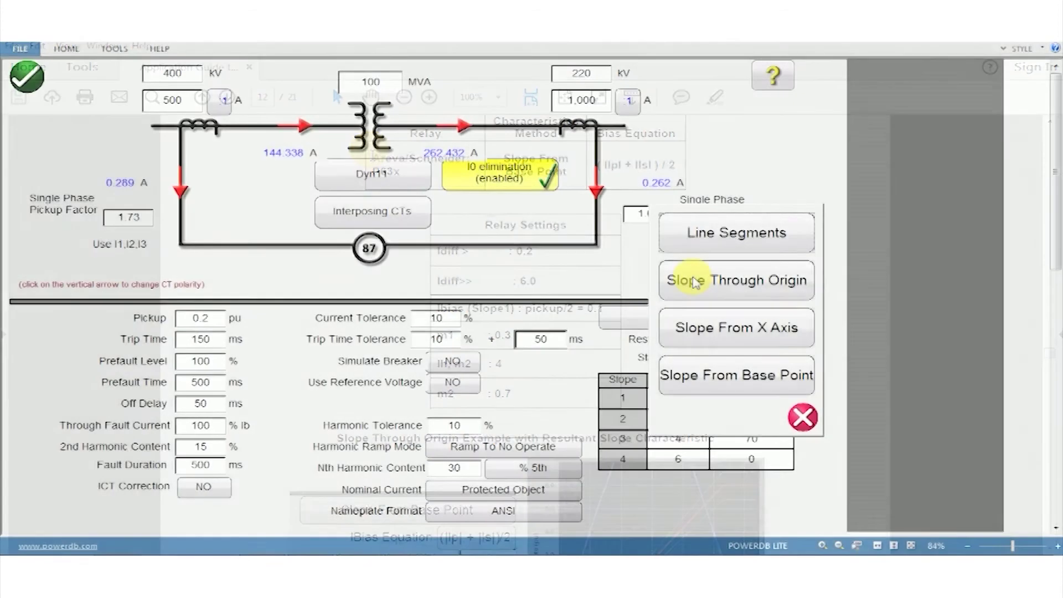
Set the characteristic to Slope Through Origin and accept the settings to reach the Stabilization Test
{"action": "left_click", "coordinate": [696, 282]}
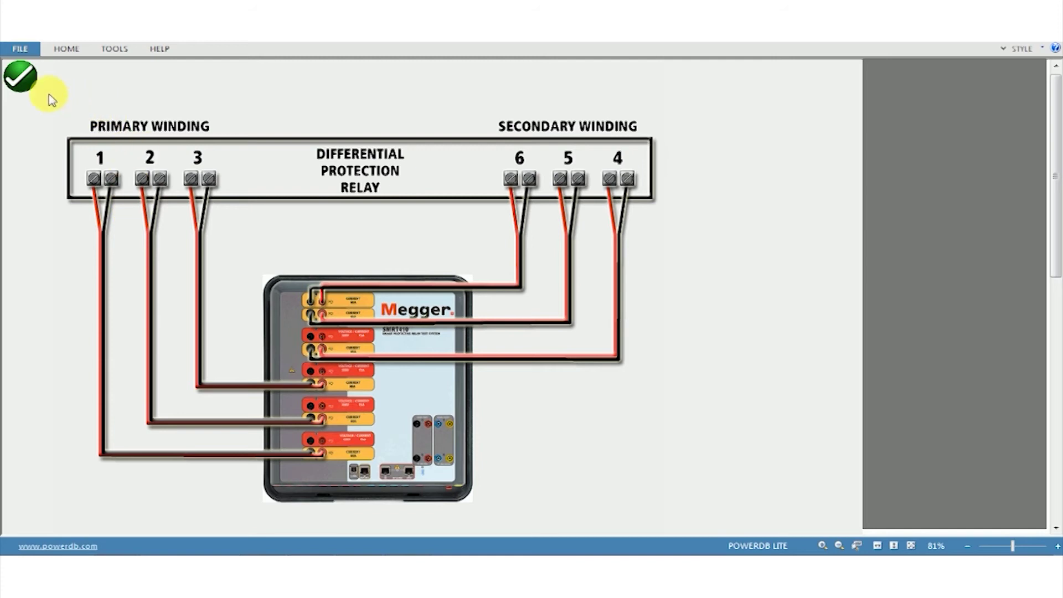
{"action": "left_click", "coordinate": [19, 77]}
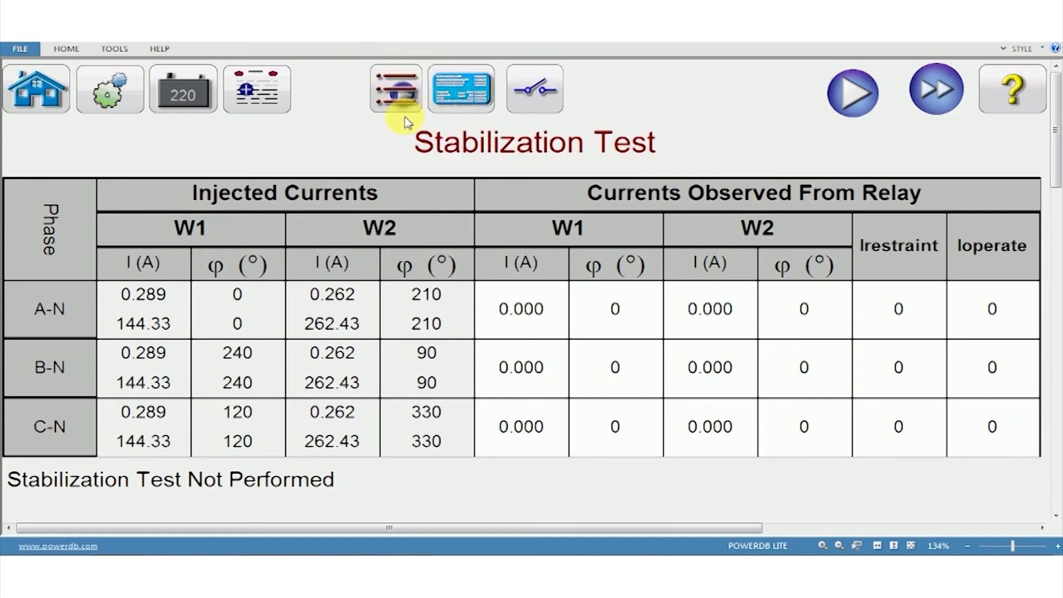
Review the empty Timing Test sheet, then return to the differential relay settings page
{"action": "left_click", "coordinate": [402, 95]}
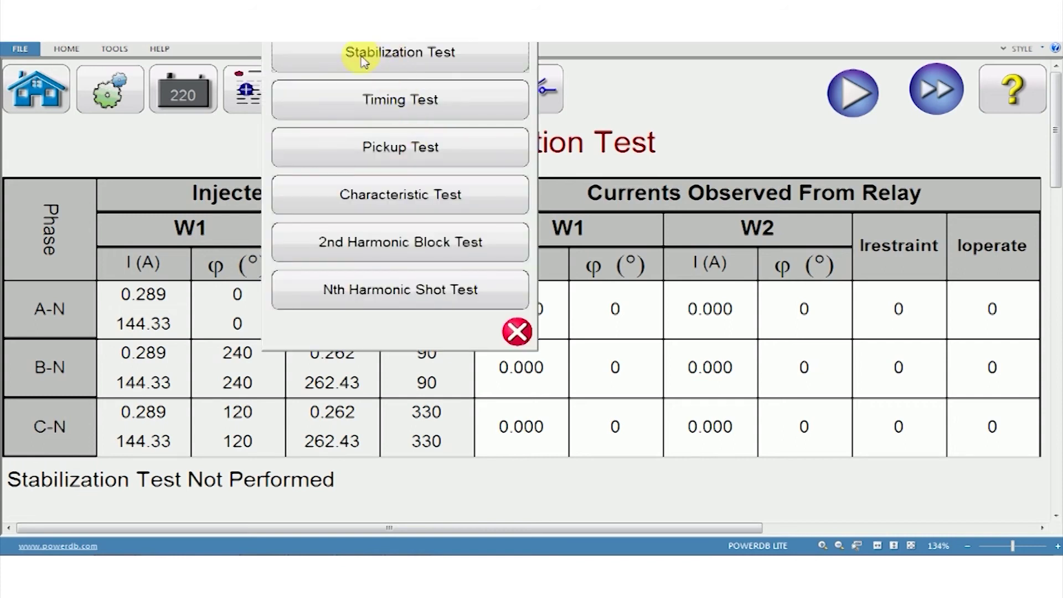
{"action": "left_click", "coordinate": [397, 103]}
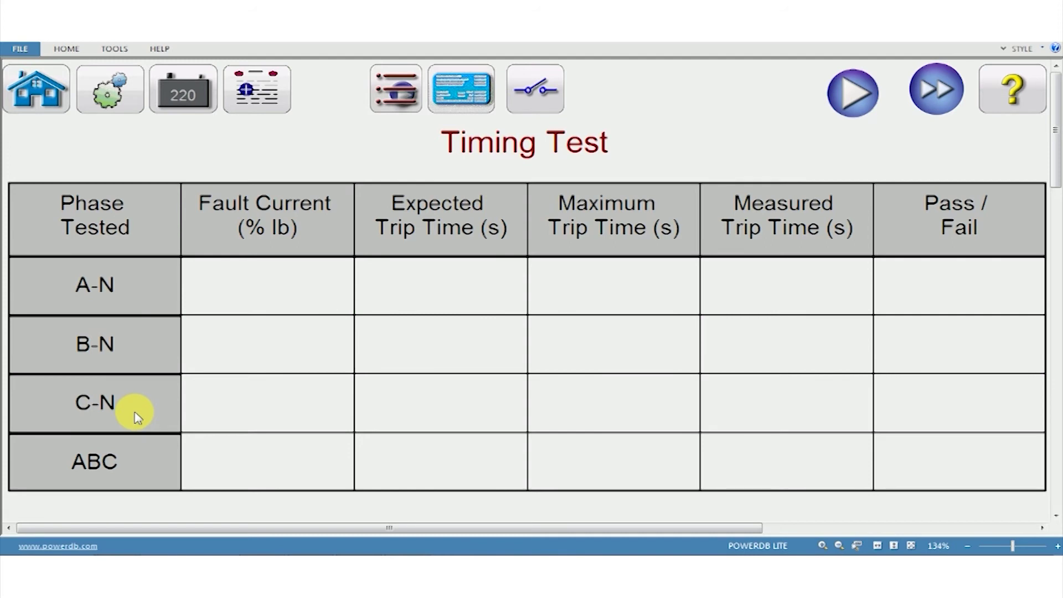
{"action": "left_click", "coordinate": [448, 83]}
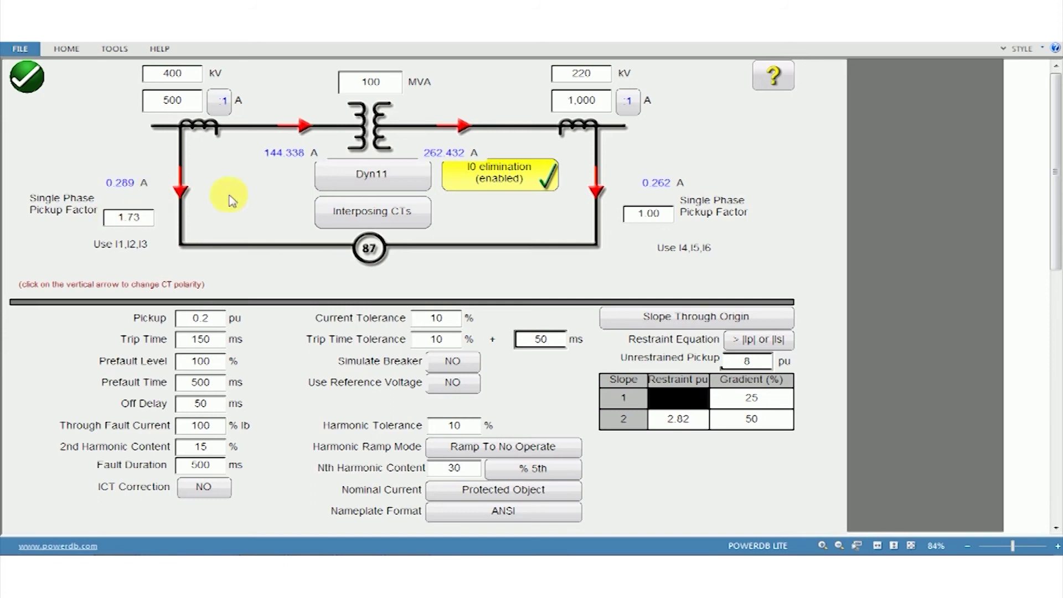
Accept the relay settings, review the Pickup Test sheet, then move to the Characteristic Test (ABC) sheet
{"action": "left_click", "coordinate": [26, 77]}
{"action": "left_click", "coordinate": [409, 100]}
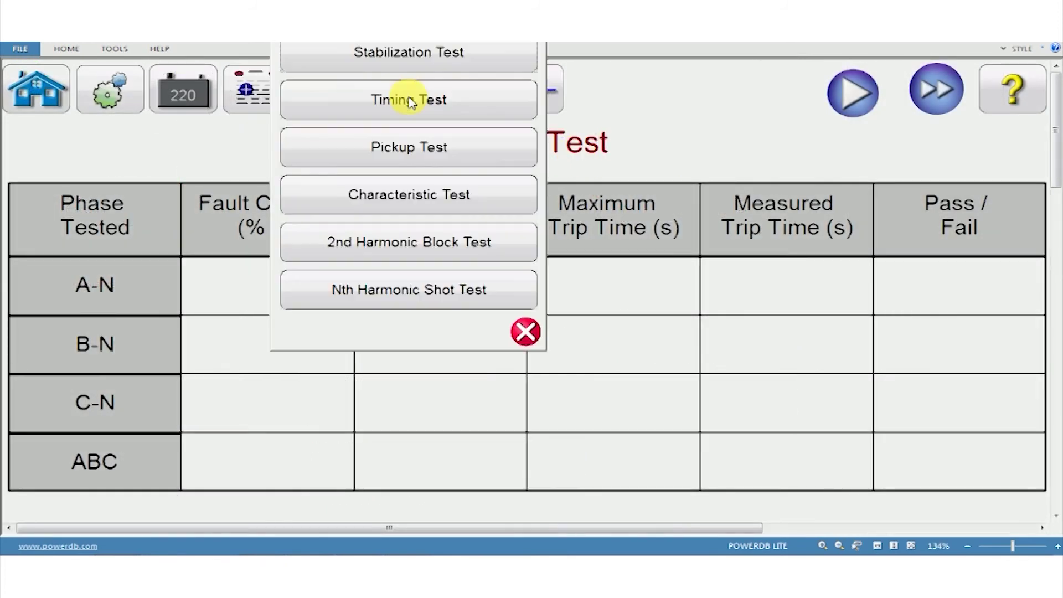
{"action": "left_click", "coordinate": [404, 148]}
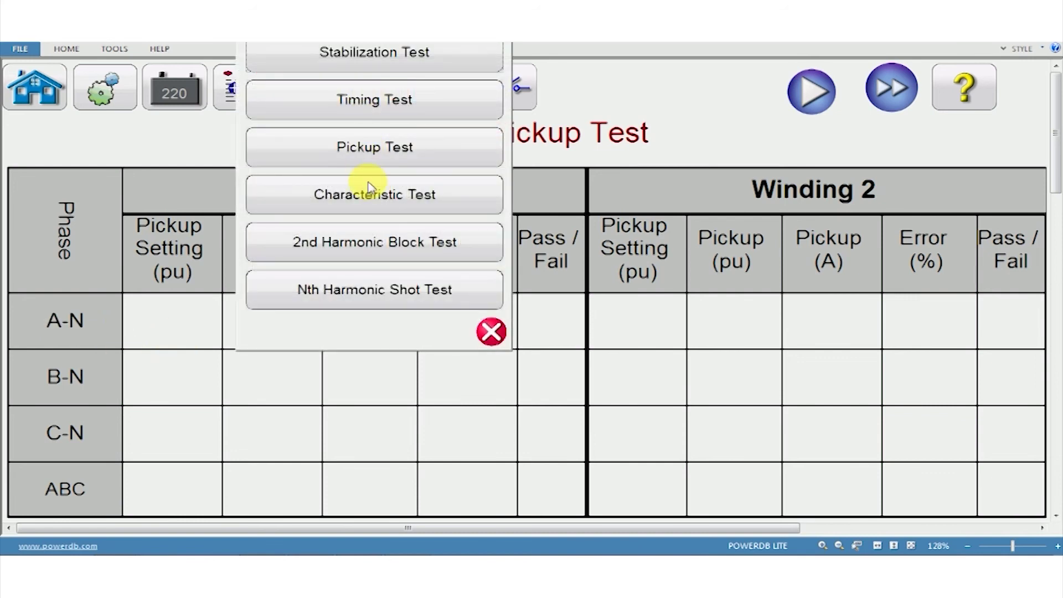
{"action": "left_click", "coordinate": [370, 198]}
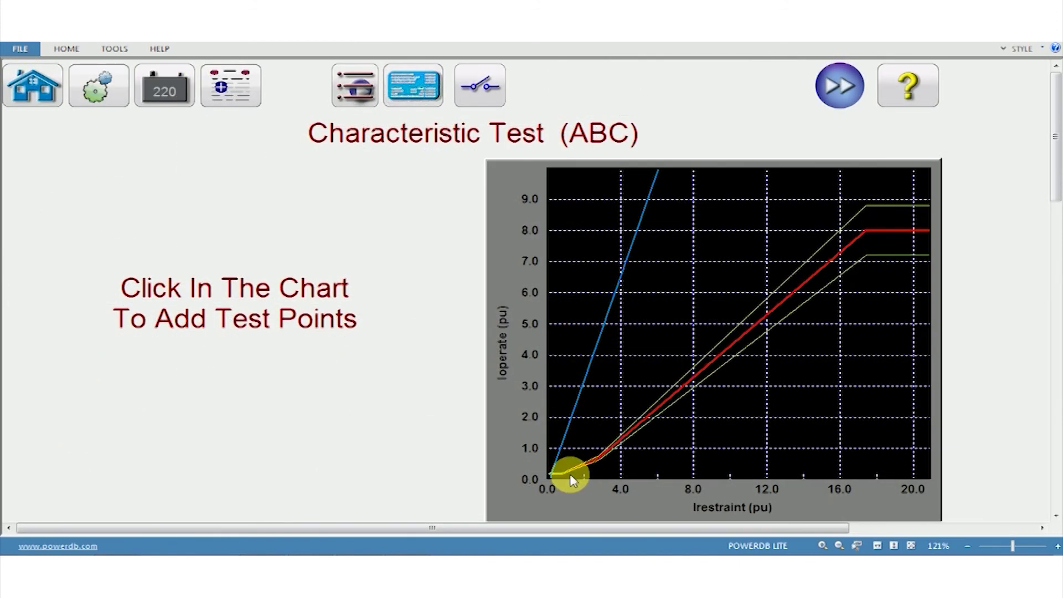
Place characteristic test points along the slope curve at 0.40, 2.00, 4.80, 6.90, 10.20 and 13.50 pu
{"action": "left_click", "coordinate": [555, 475]}
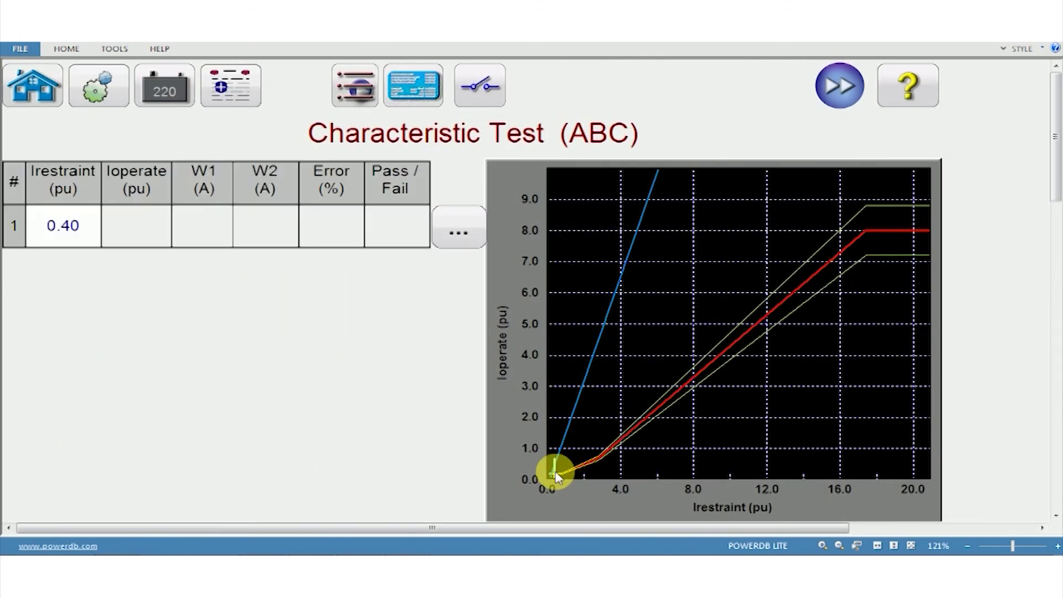
{"action": "left_click", "coordinate": [584, 460]}
{"action": "left_click", "coordinate": [636, 430]}
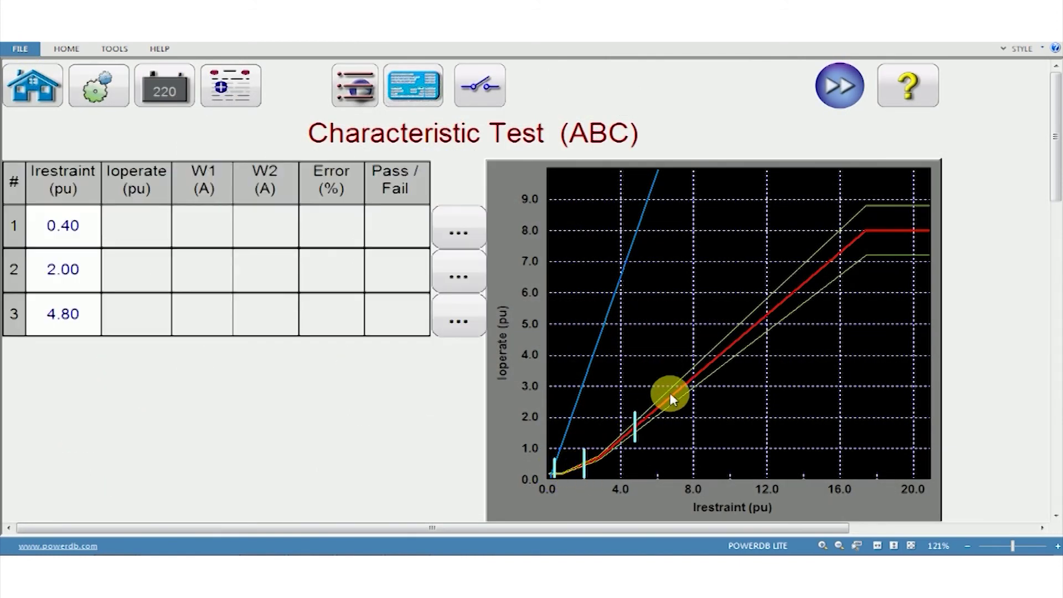
{"action": "left_click", "coordinate": [674, 394]}
{"action": "left_click", "coordinate": [734, 343]}
{"action": "left_click", "coordinate": [795, 296]}
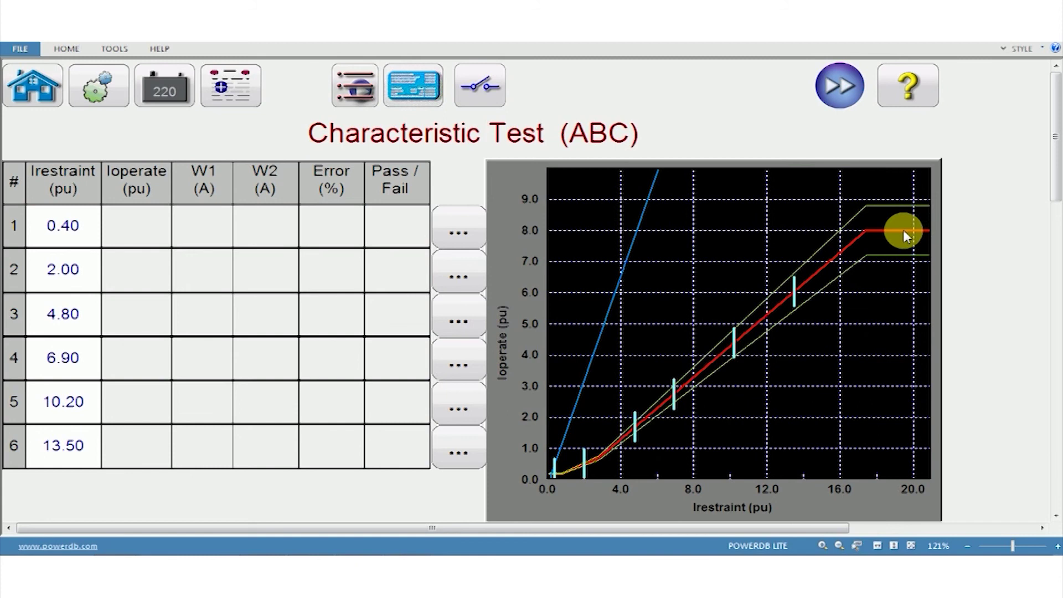
Review the 2nd Harmonic Block Test sheet, then switch to the Nth Harmonic Shot Test sheet
{"action": "left_click", "coordinate": [355, 85]}
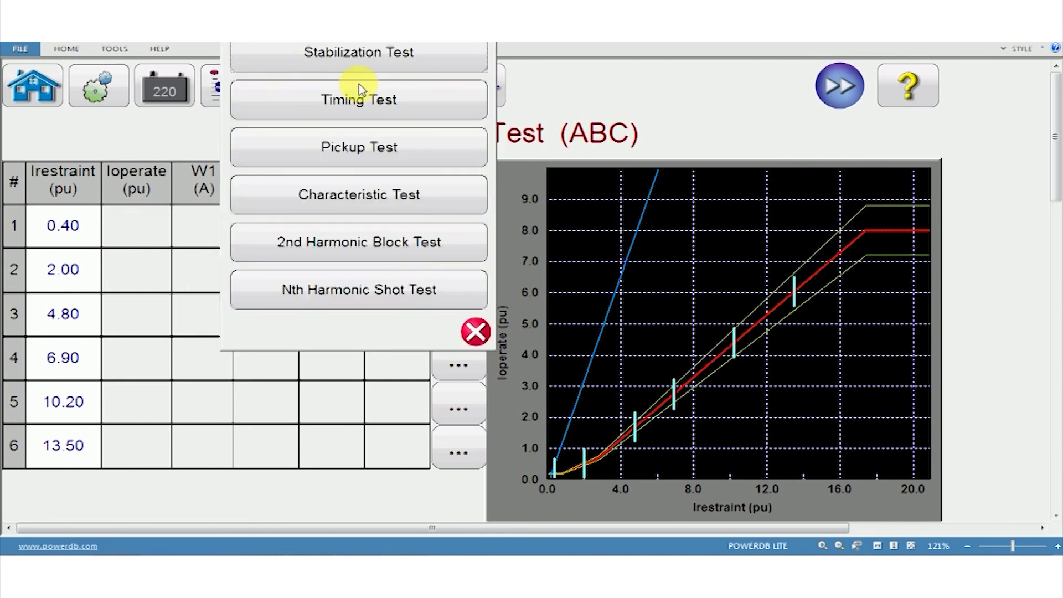
{"action": "left_click", "coordinate": [320, 249]}
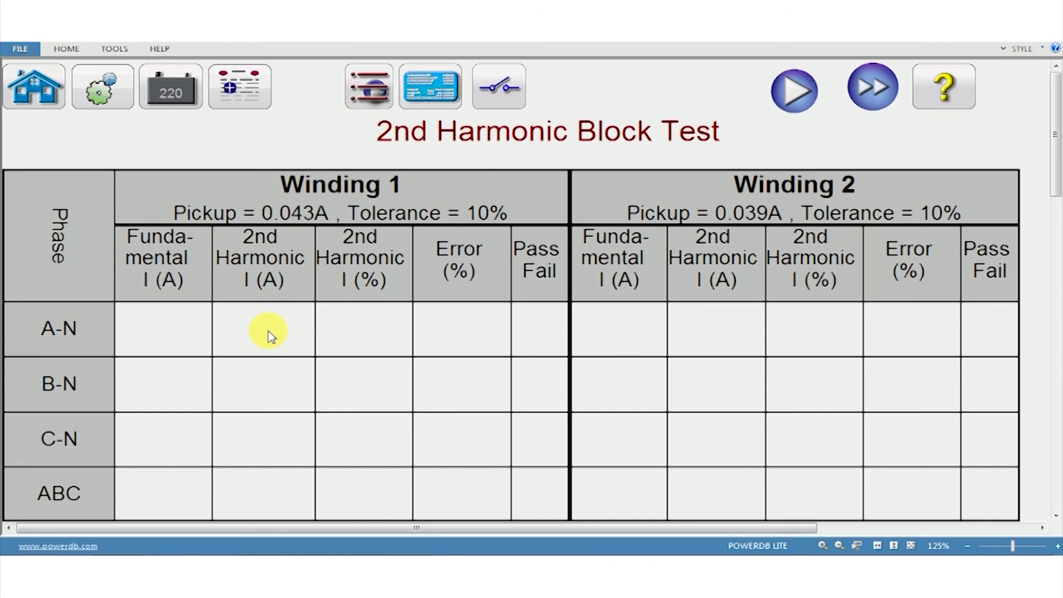
{"action": "left_click", "coordinate": [369, 87]}
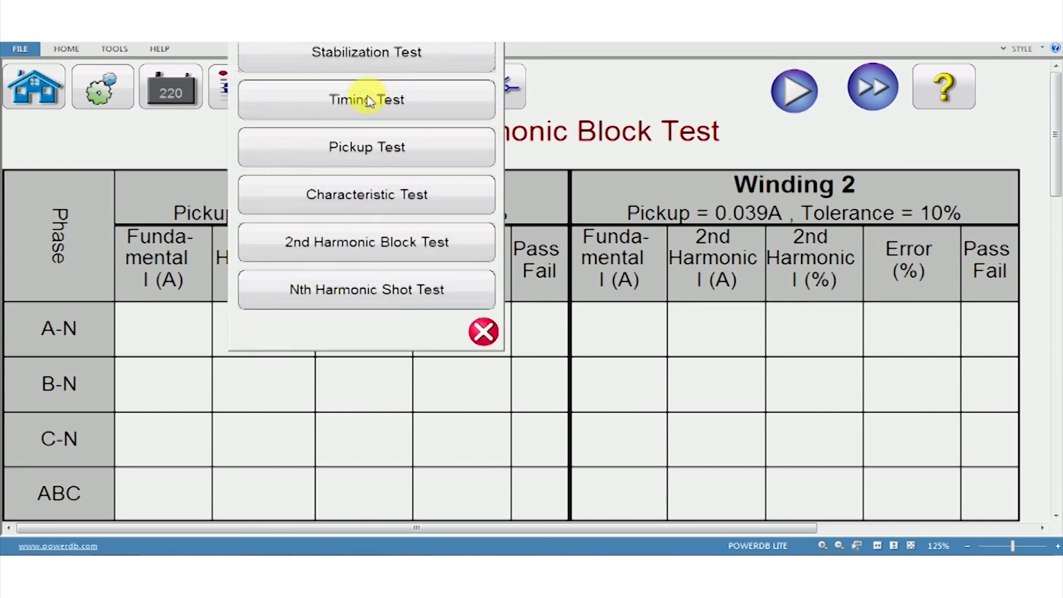
{"action": "left_click", "coordinate": [340, 292]}
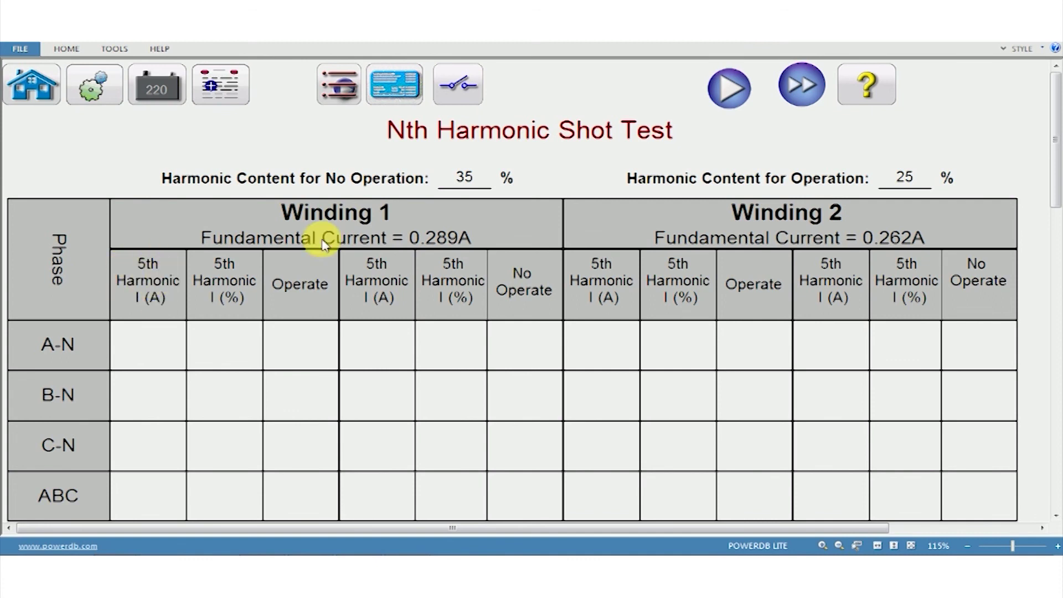
Confirm the shot test uses the 5th harmonic, 35% no-operate and 25% operate
{"action": "left_click", "coordinate": [406, 85]}
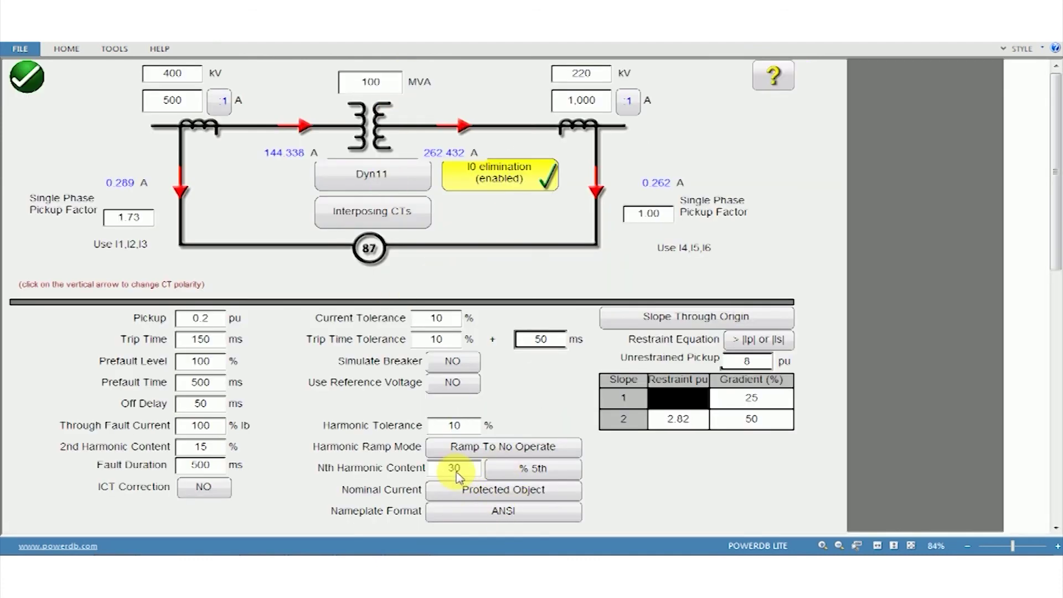
{"action": "left_click", "coordinate": [540, 470]}
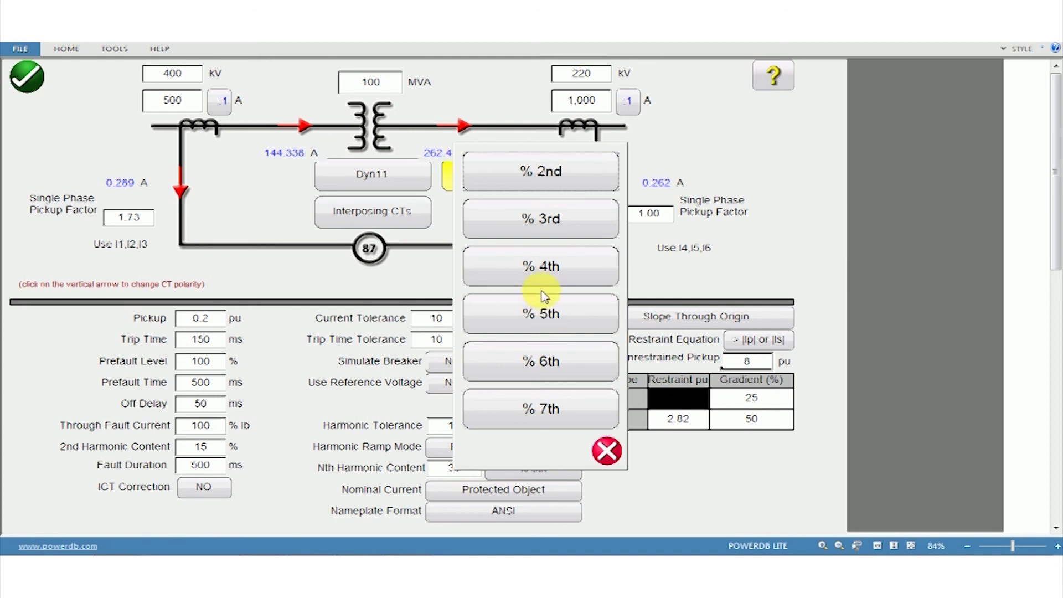
{"action": "left_click", "coordinate": [547, 323]}
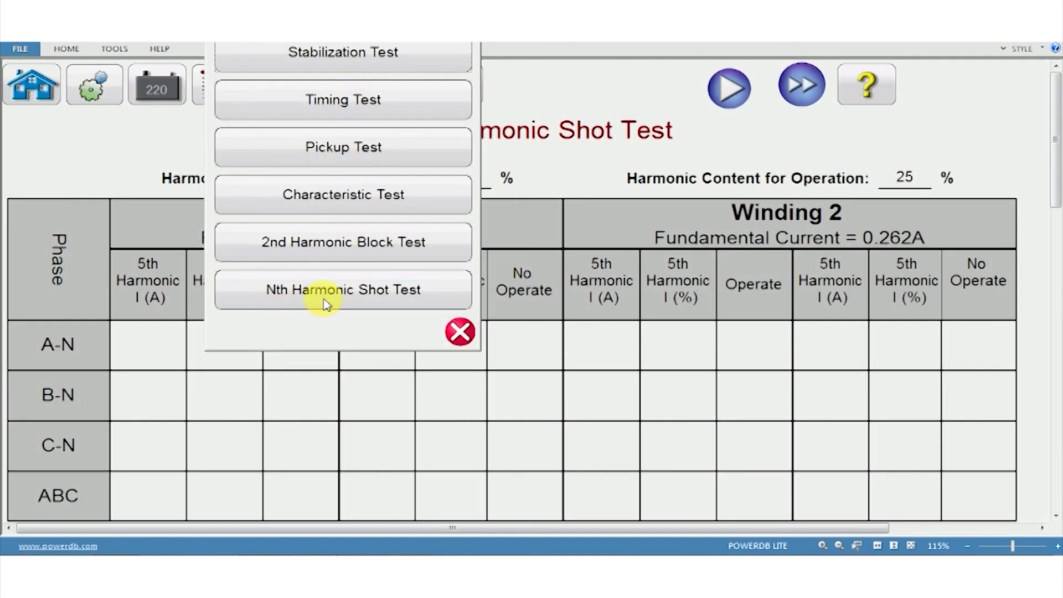